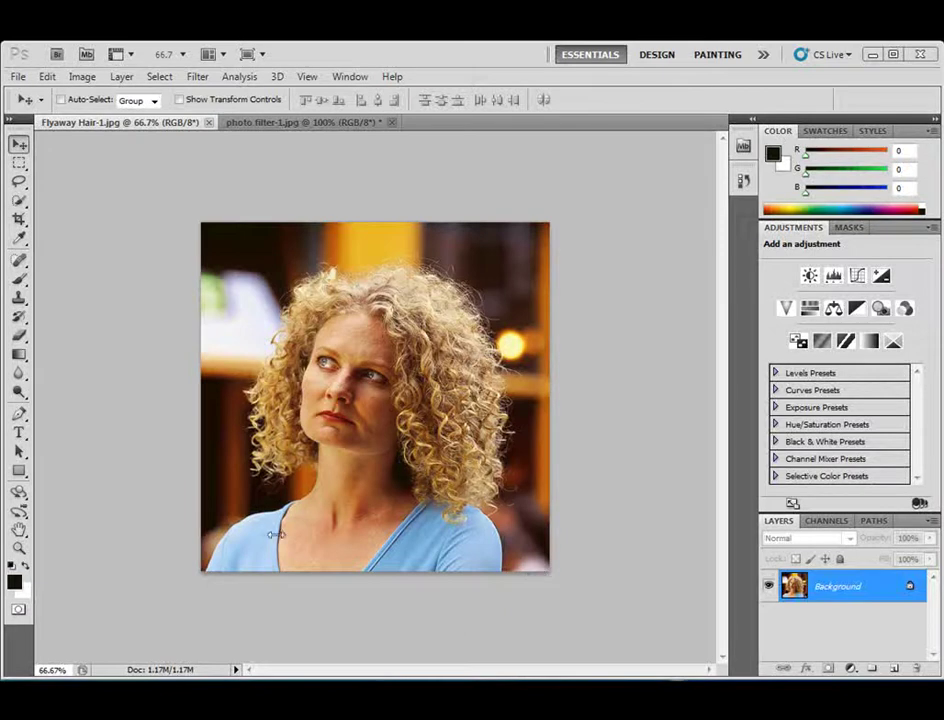
- Quick-select the woman's blue shirt, face and curly hair, fixing edges with subtract and add modes
{"action": "left_click", "coordinate": [20, 203]}
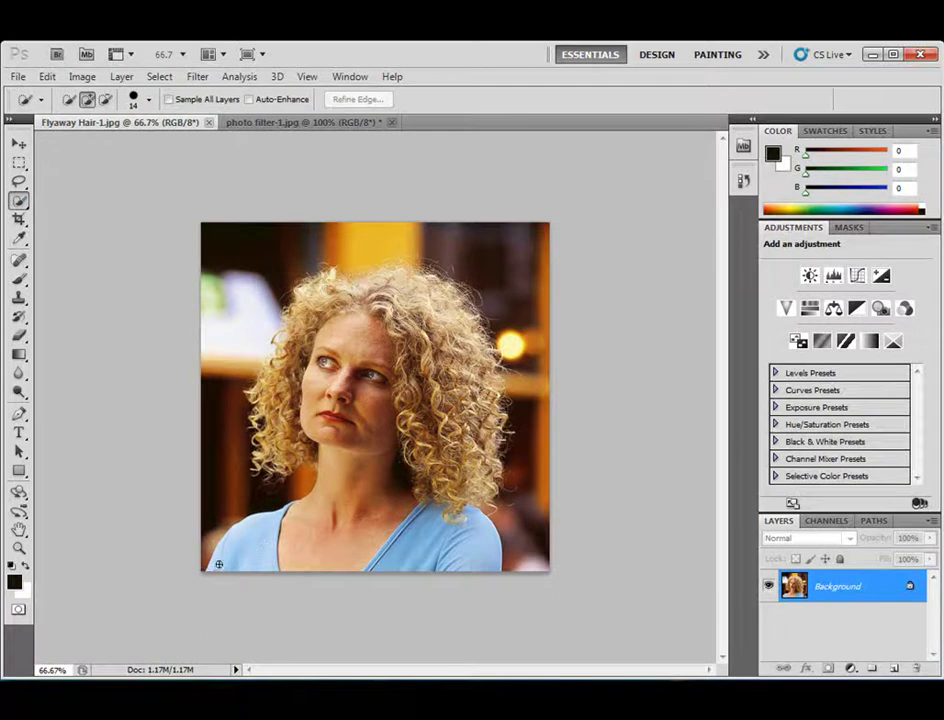
{"action": "mouse_move", "coordinate": [218, 564]}
{"action": "left_mouse_down"}
{"action": "mouse_move", "coordinate": [366, 536]}
{"action": "mouse_move", "coordinate": [454, 560]}
{"action": "mouse_move", "coordinate": [450, 544]}
{"action": "mouse_move", "coordinate": [325, 416]}
{"action": "mouse_move", "coordinate": [285, 454]}
{"action": "mouse_move", "coordinate": [299, 450]}
{"action": "mouse_move", "coordinate": [270, 420]}
{"action": "mouse_move", "coordinate": [277, 381]}
{"action": "mouse_move", "coordinate": [319, 337]}
{"action": "mouse_move", "coordinate": [321, 292]}
{"action": "mouse_move", "coordinate": [420, 291]}
{"action": "mouse_move", "coordinate": [449, 328]}
{"action": "mouse_move", "coordinate": [455, 367]}
{"action": "mouse_move", "coordinate": [478, 345]}
{"action": "left_mouse_up"}
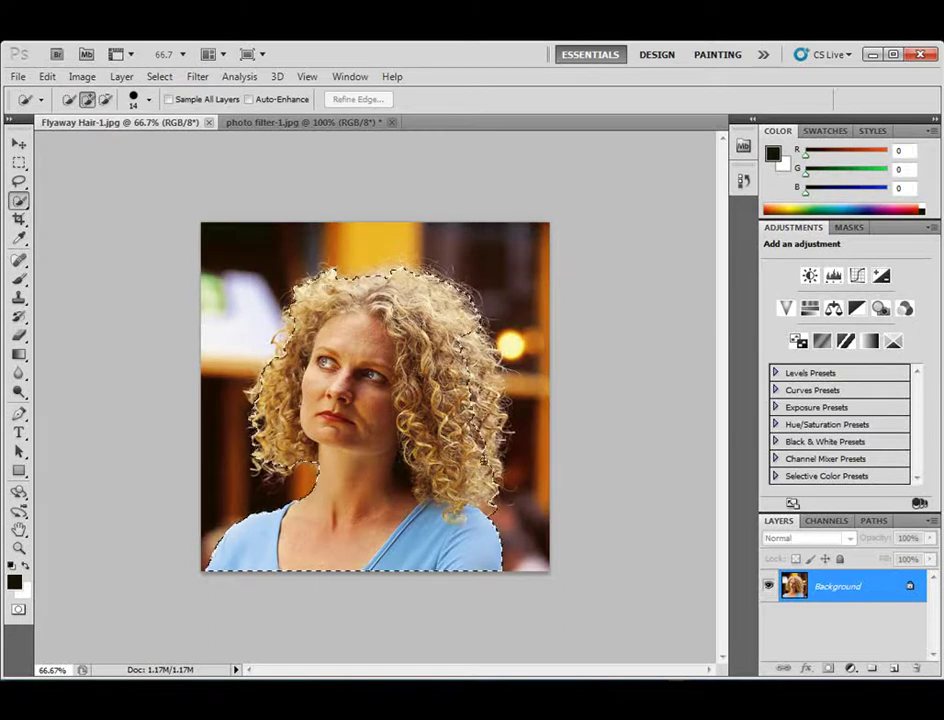
{"action": "left_click", "coordinate": [492, 387]}
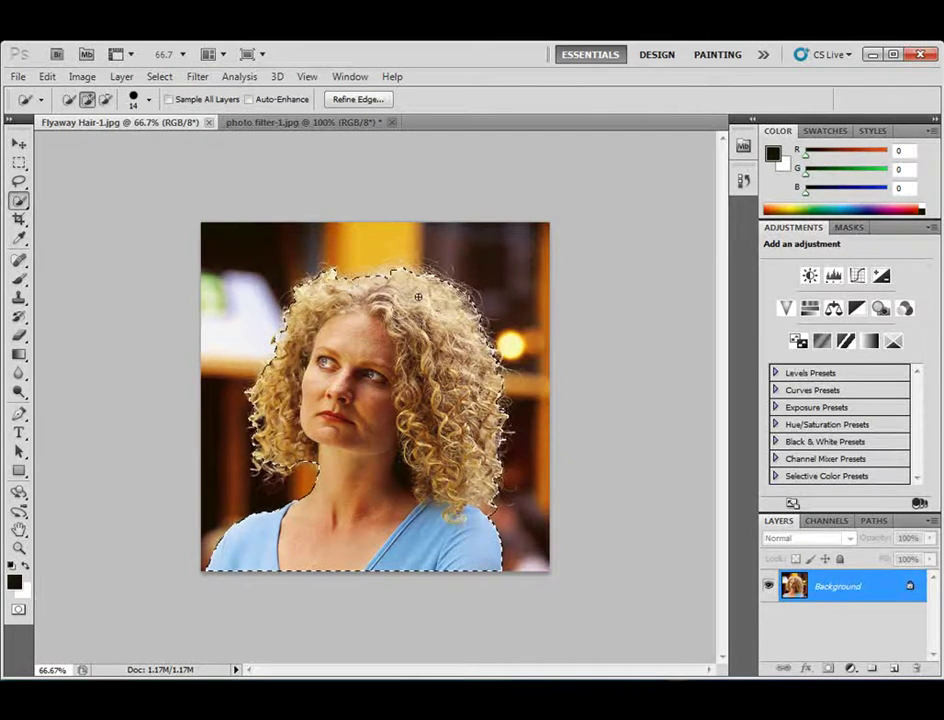
{"action": "left_click", "coordinate": [106, 101]}
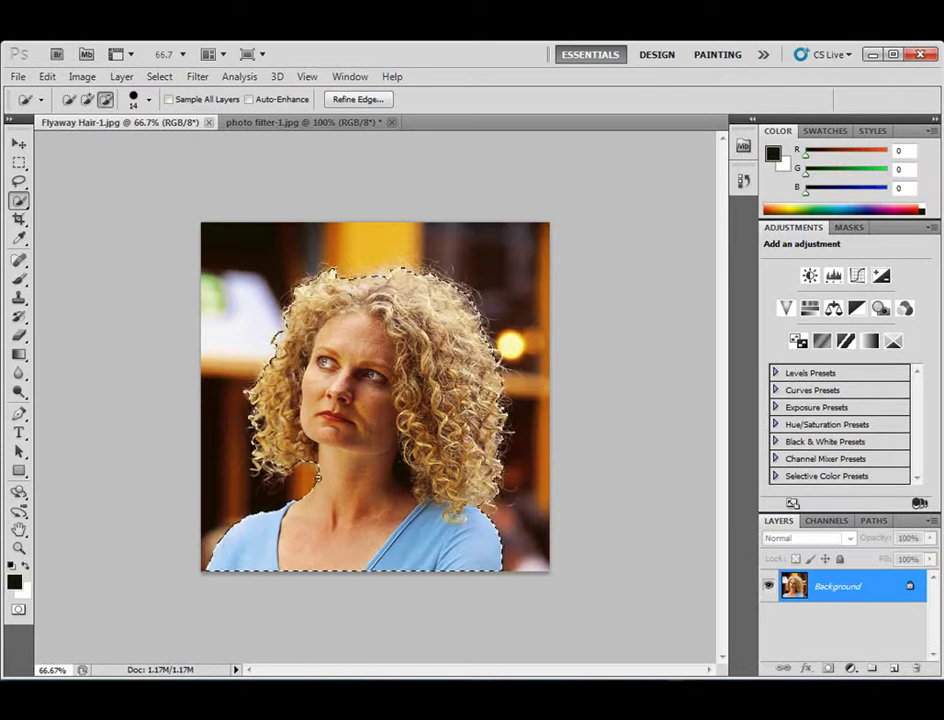
{"action": "left_click", "coordinate": [87, 100]}
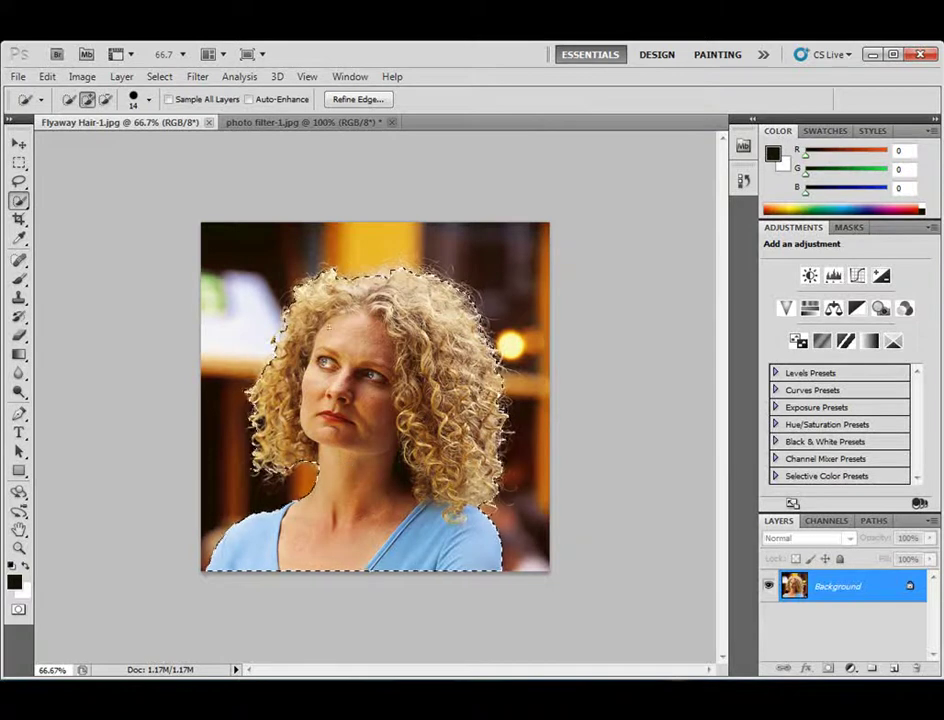
- Paste the selected woman into photo filter-1.jpg, then delete the pasted Layer 1
{"action": "left_click", "coordinate": [281, 123]}
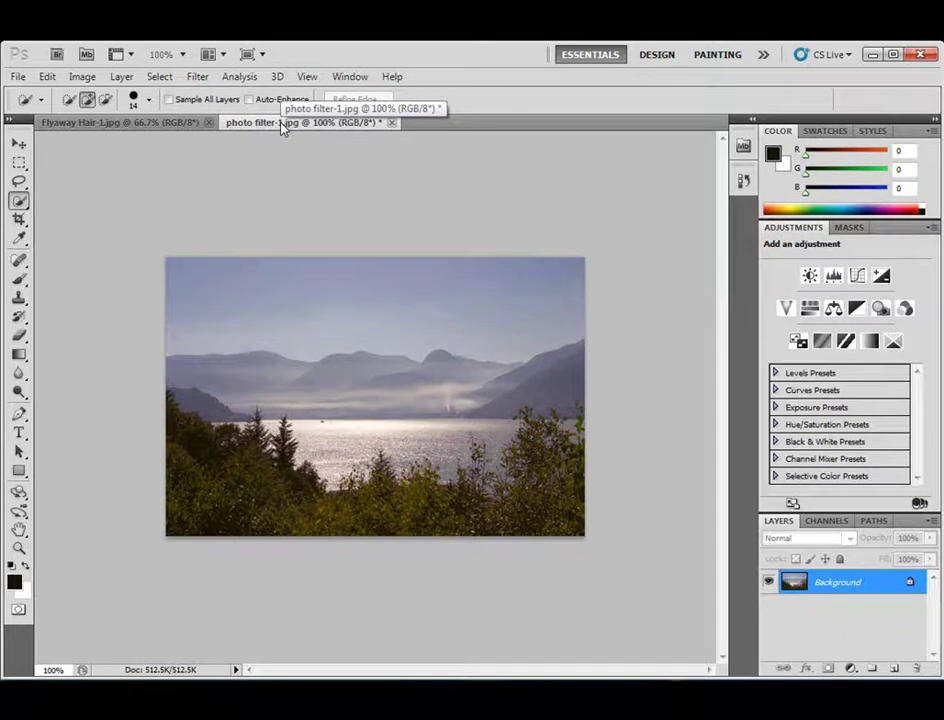
{"action": "key", "text": "ctrl+v"}
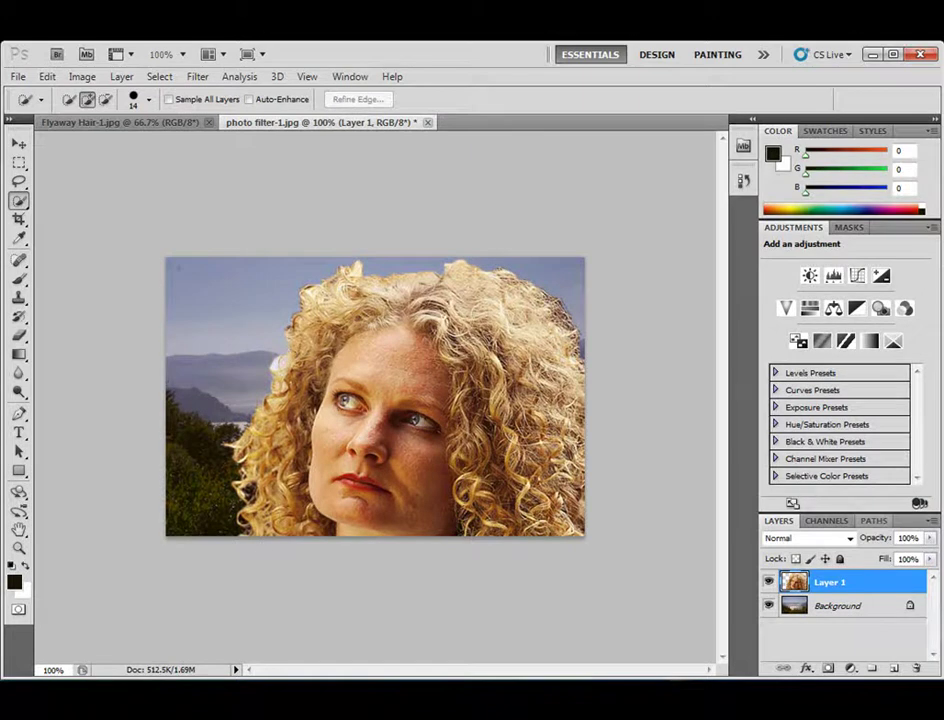
{"action": "left_click_drag", "start_coordinate": [830, 582], "coordinate": [917, 669]}
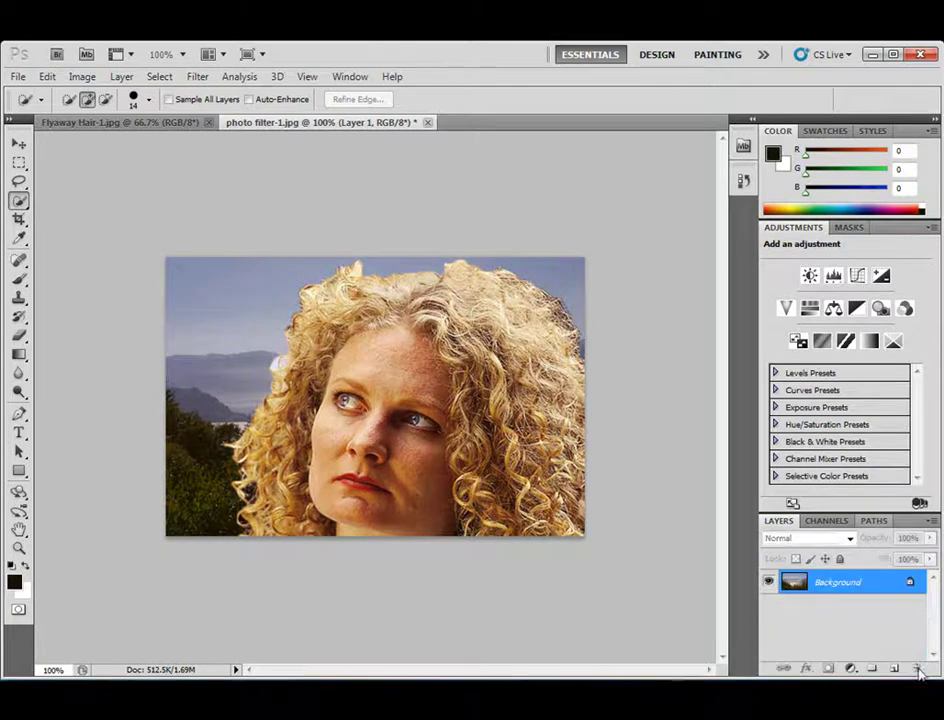
- Back in Flyaway Hair-1.jpg, open Refine Edge for the woman's selection and move the dialog aside
{"action": "left_click", "coordinate": [140, 123]}
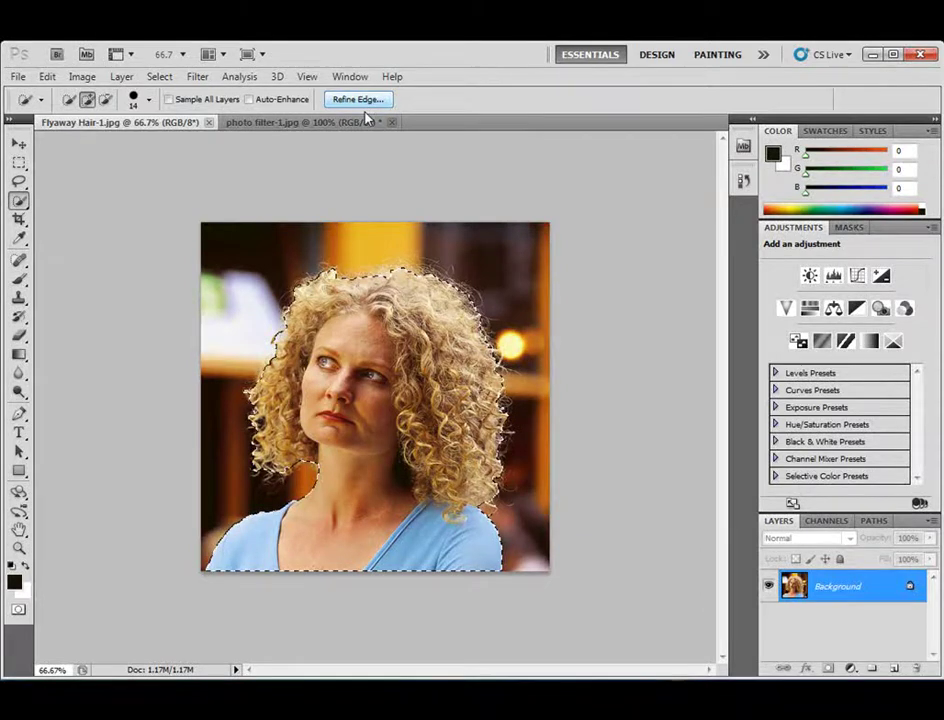
{"action": "left_click", "coordinate": [364, 104]}
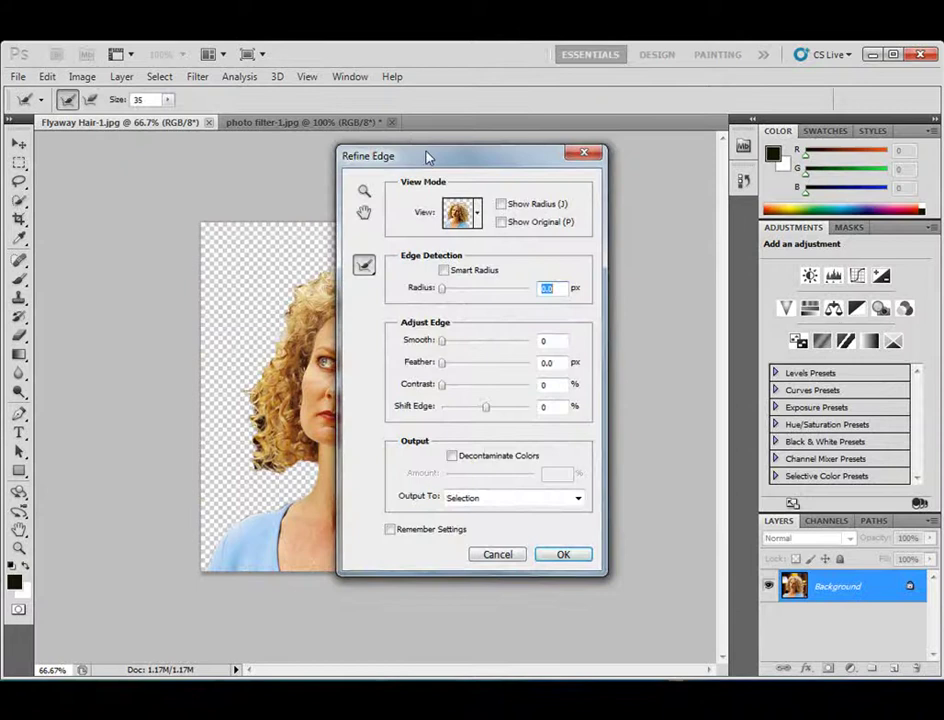
{"action": "left_click_drag", "start_coordinate": [428, 156], "coordinate": [657, 175]}
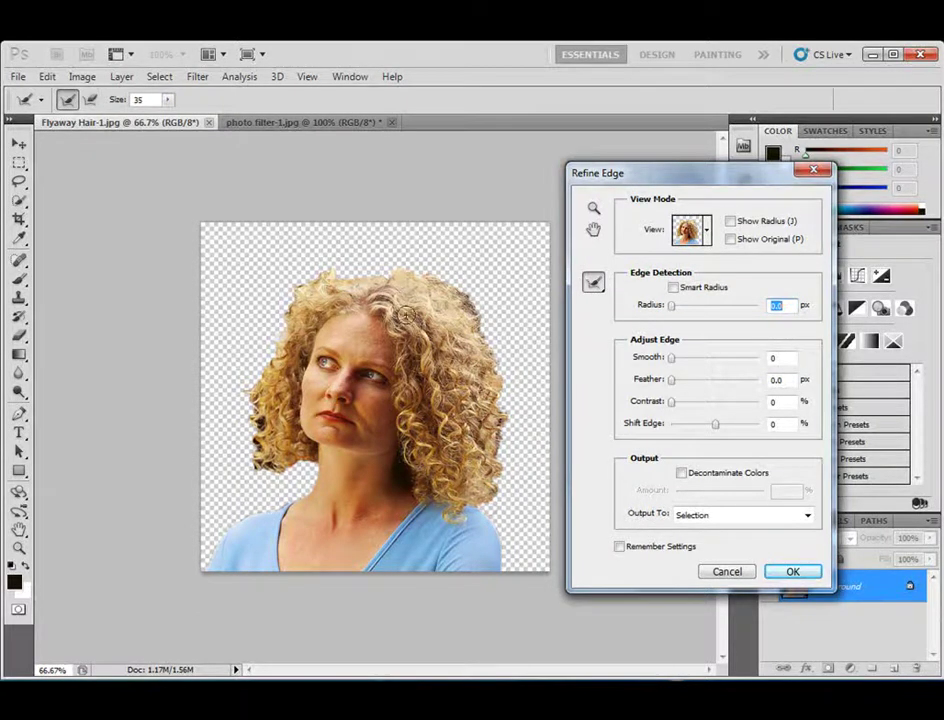
{"action": "left_click", "coordinate": [705, 230]}
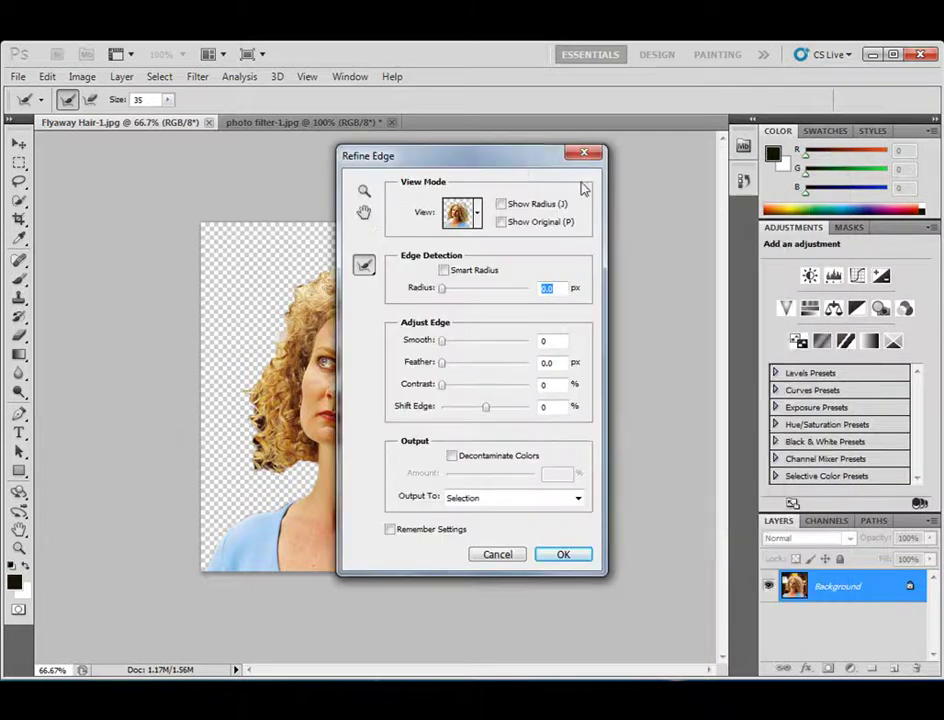
{"action": "left_click_drag", "start_coordinate": [543, 160], "coordinate": [712, 202]}
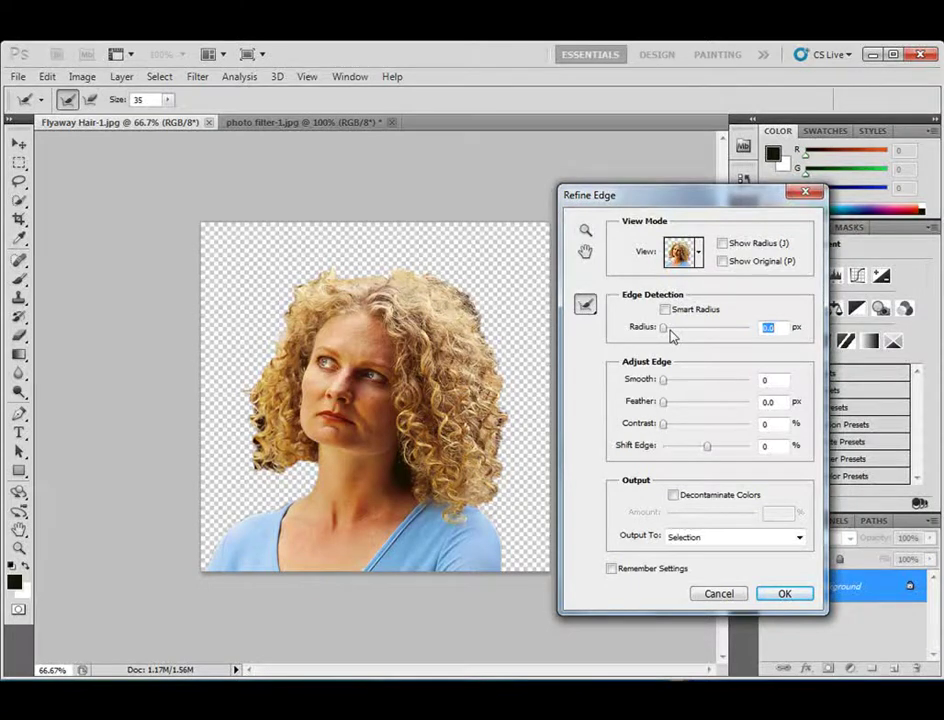
- Set the edge radius to 36.9 px with Smart Radius, showing the radius, and brush the lower-left hair strand
{"action": "left_click_drag", "start_coordinate": [668, 333], "coordinate": [714, 337]}
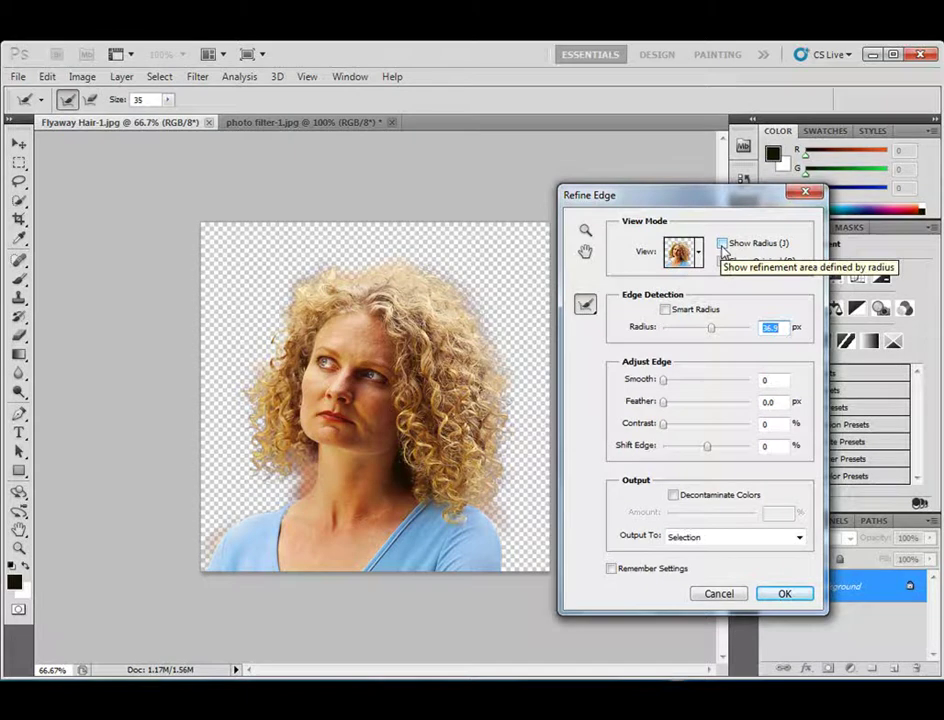
{"action": "left_click", "coordinate": [722, 244]}
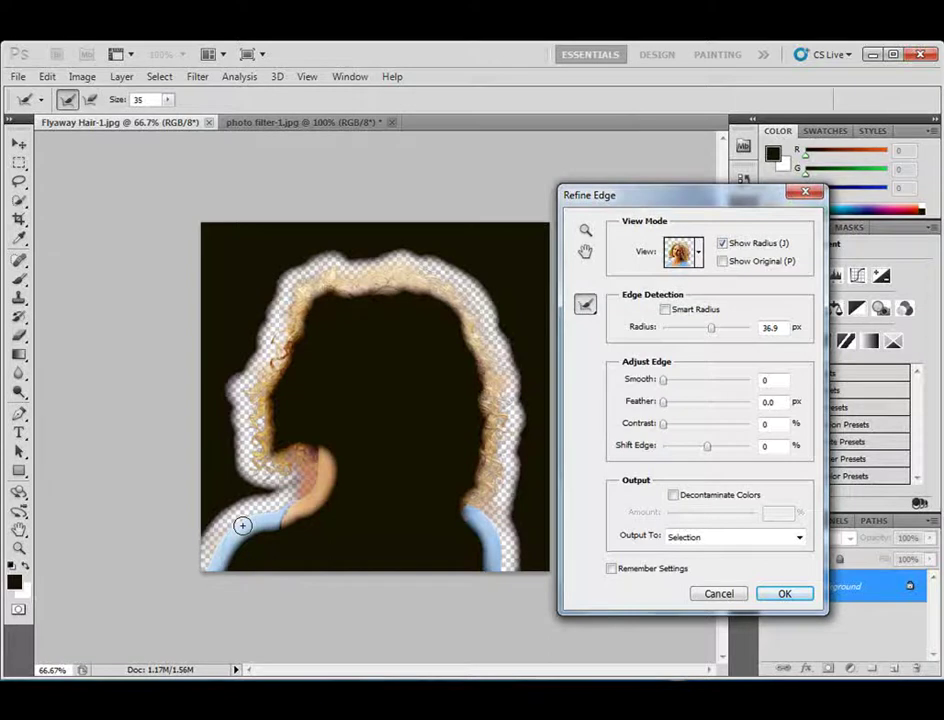
{"action": "left_click", "coordinate": [666, 311]}
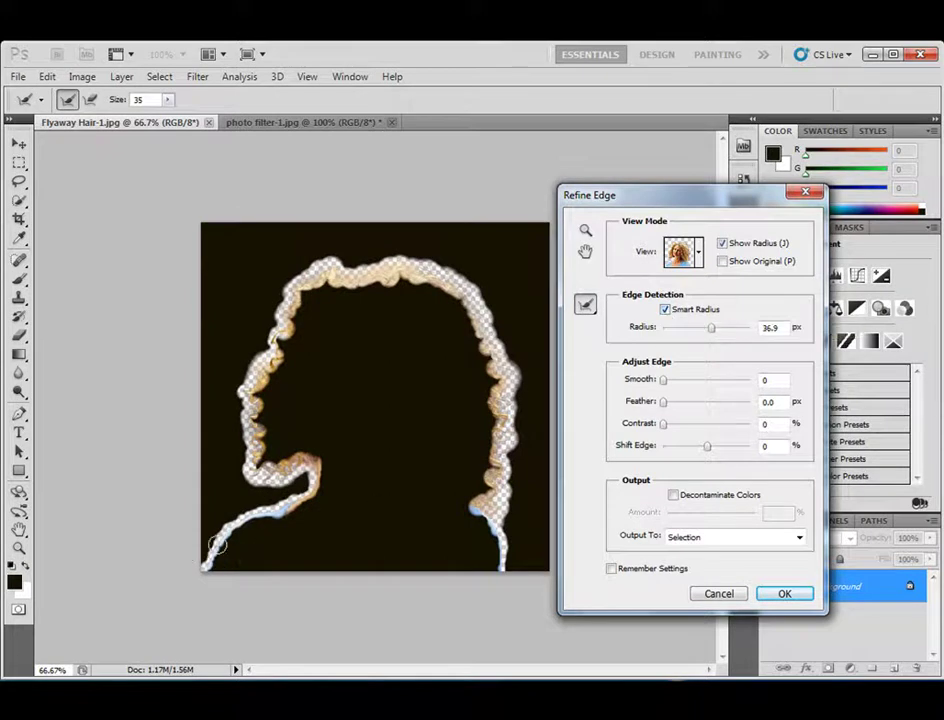
{"action": "left_click_drag", "start_coordinate": [233, 520], "coordinate": [204, 556]}
- Hide Show Radius and brush the Refine Radius Tool along the curly hair up to the top of the head
{"action": "left_click", "coordinate": [723, 244]}
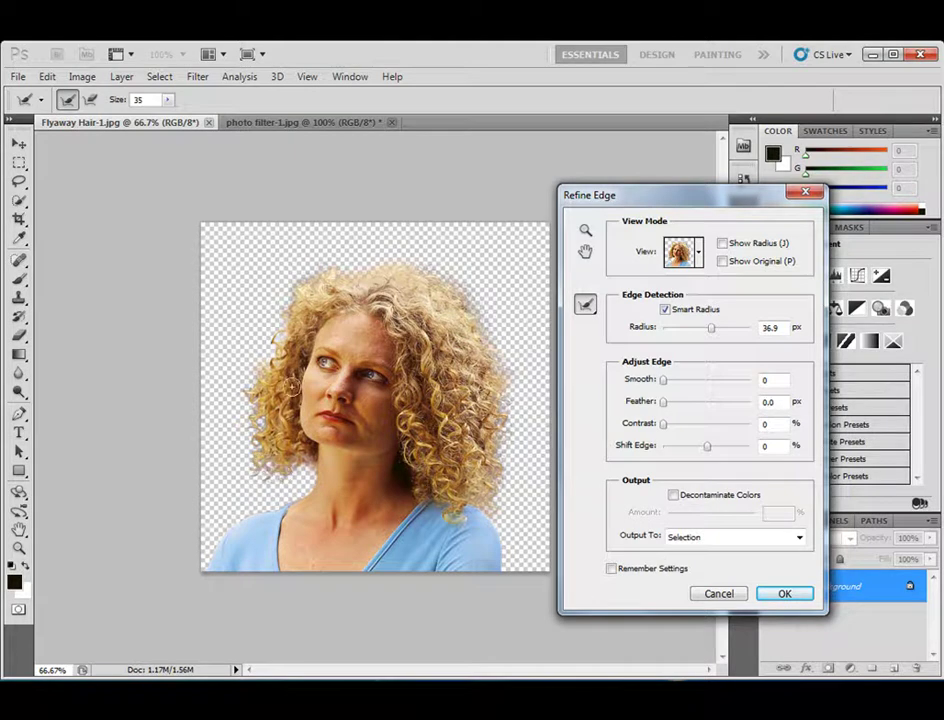
{"action": "left_click_drag", "start_coordinate": [296, 292], "coordinate": [322, 280]}
{"action": "mouse_move", "coordinate": [360, 274]}
{"action": "left_mouse_down"}
{"action": "mouse_move", "coordinate": [342, 300]}
{"action": "mouse_move", "coordinate": [333, 274]}
{"action": "mouse_move", "coordinate": [308, 282]}
{"action": "mouse_move", "coordinate": [291, 311]}
{"action": "left_mouse_up"}
{"action": "left_click", "coordinate": [700, 261]}
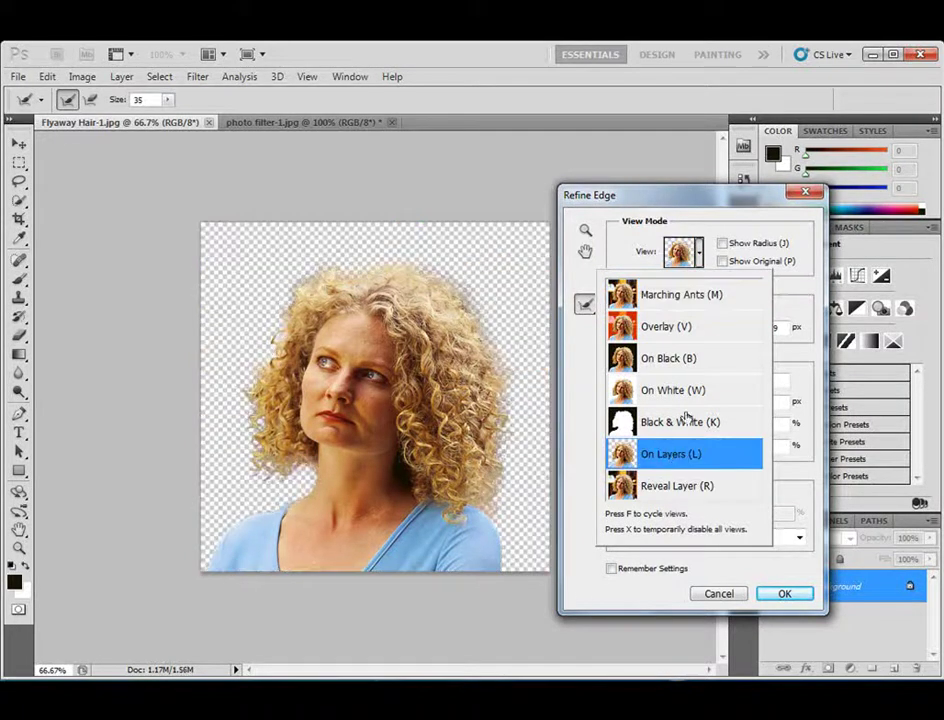
{"action": "mouse_move", "coordinate": [689, 200]}
{"action": "left_mouse_down"}
{"action": "mouse_move", "coordinate": [470, 162]}
{"action": "mouse_move", "coordinate": [653, 196]}
{"action": "mouse_move", "coordinate": [676, 215]}
{"action": "left_mouse_up"}
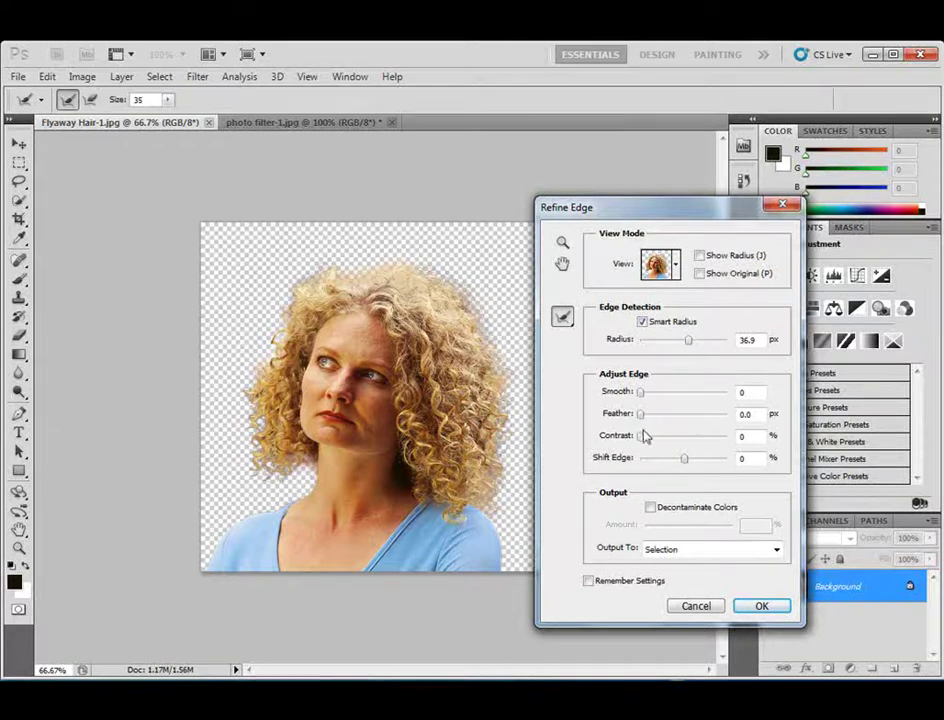
- Test a higher Contrast, reset Contrast and Feather to 0, and apply Refine Edge
{"action": "left_click_drag", "start_coordinate": [643, 440], "coordinate": [694, 445]}
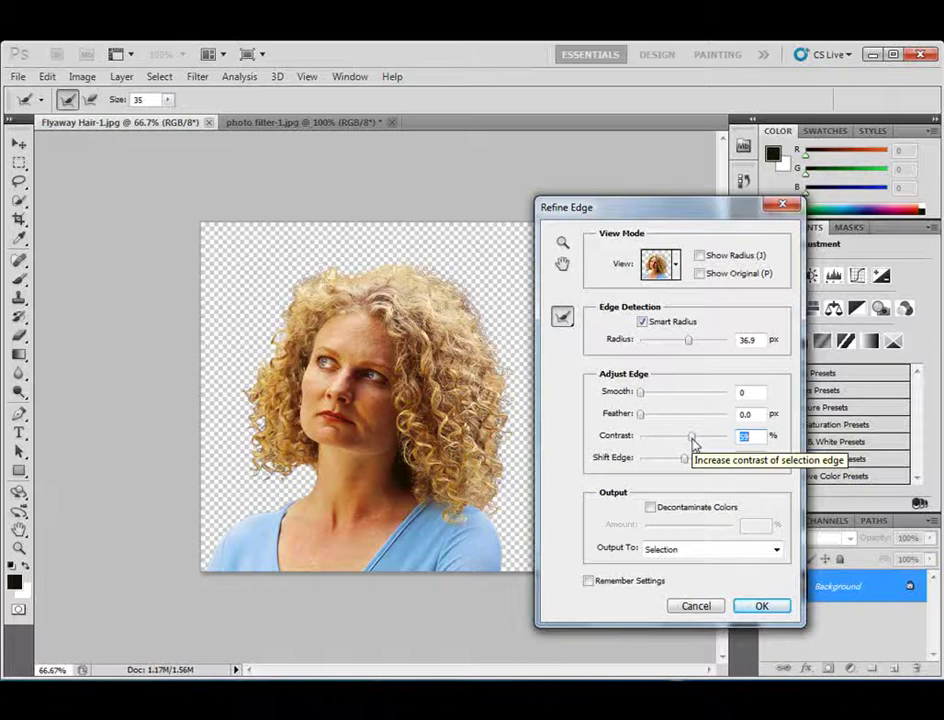
{"action": "mouse_move", "coordinate": [693, 443]}
{"action": "left_mouse_down"}
{"action": "mouse_move", "coordinate": [643, 440]}
{"action": "mouse_move", "coordinate": [695, 419]}
{"action": "left_mouse_up"}
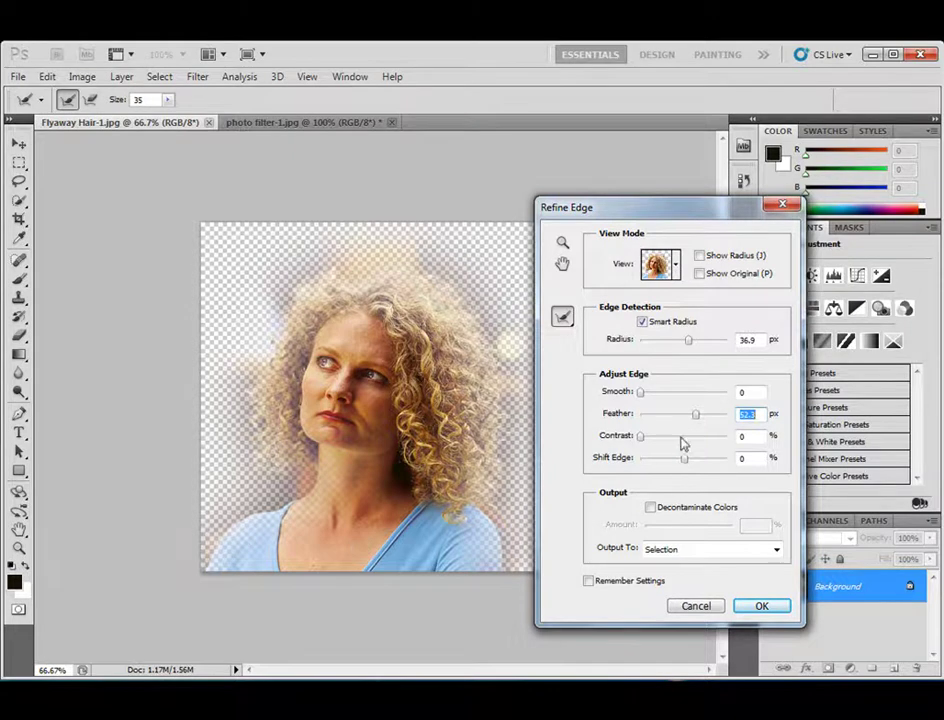
{"action": "left_click_drag", "start_coordinate": [692, 418], "coordinate": [599, 428]}
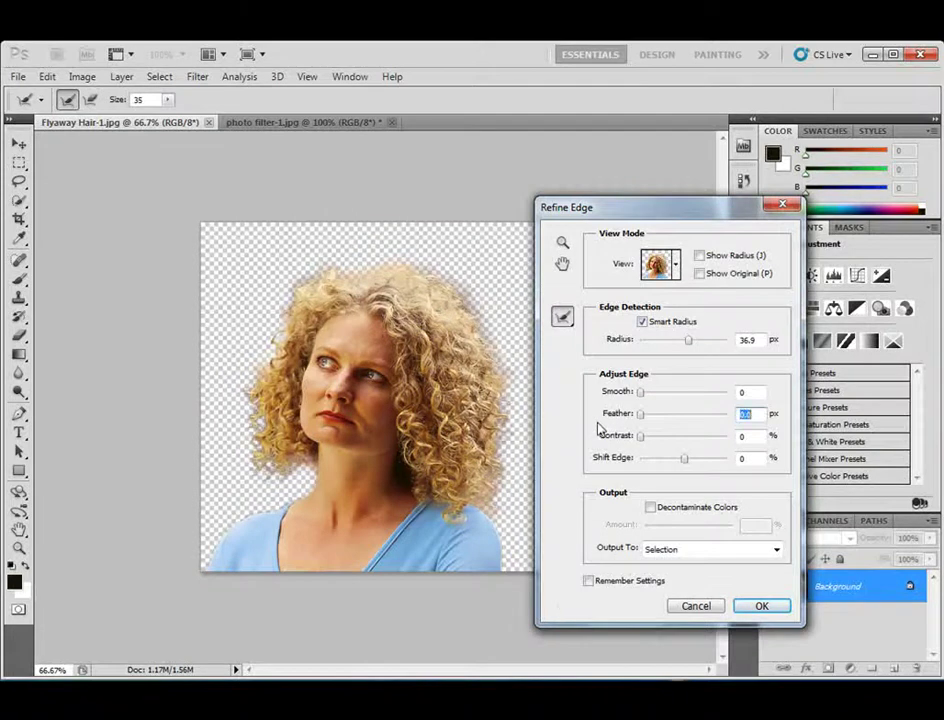
{"action": "left_click", "coordinate": [762, 607]}
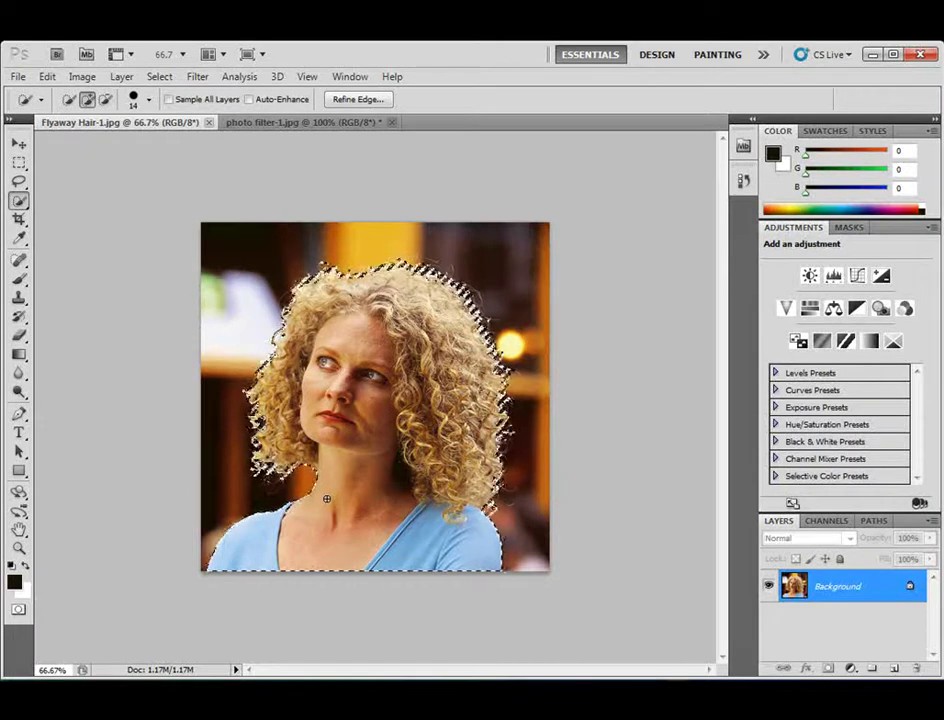
- Switch to the lake-and-mountain document photo filter-1.jpg
{"action": "left_click", "coordinate": [268, 124]}
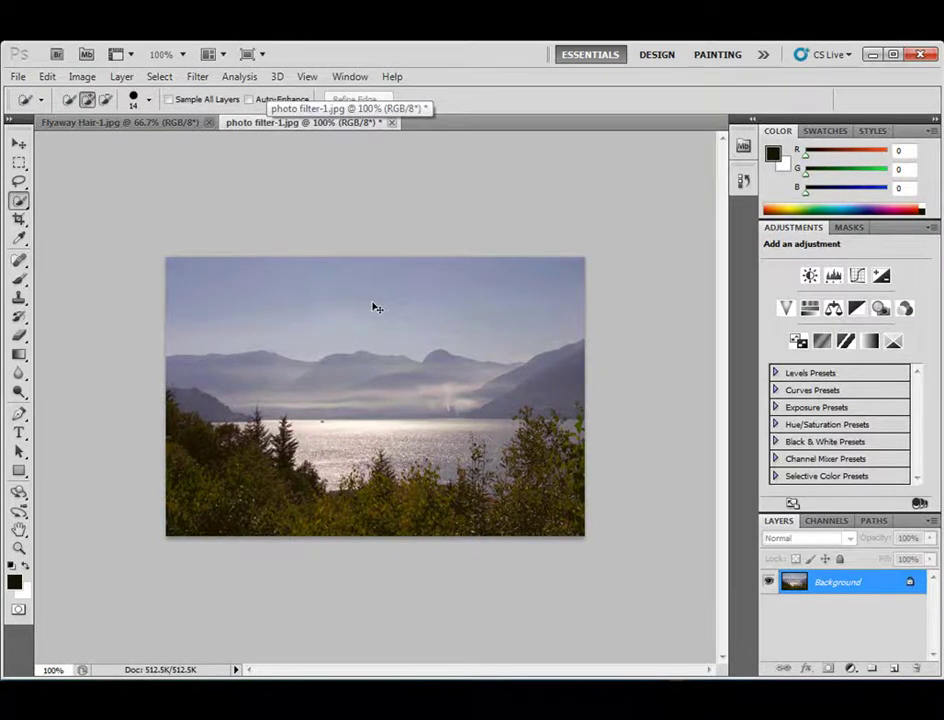
- Bring the cut-out woman into the landscape as Layer 1 and Free Transform her to 70.35%, moved up-left
{"action": "left_click_drag", "start_coordinate": [376, 308], "coordinate": [376, 310]}
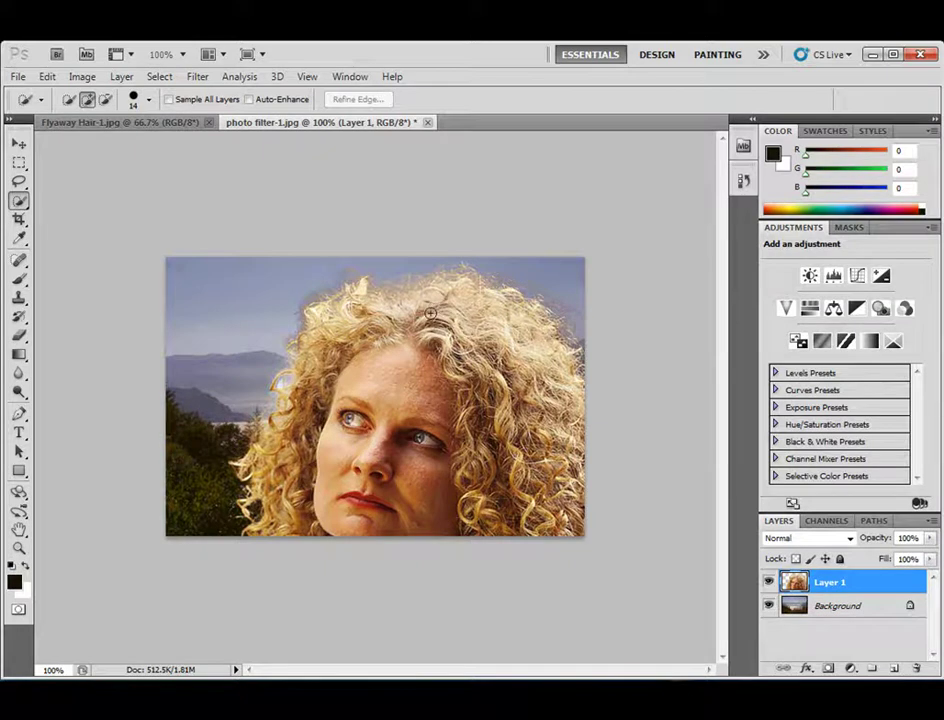
{"action": "left_click", "coordinate": [47, 76]}
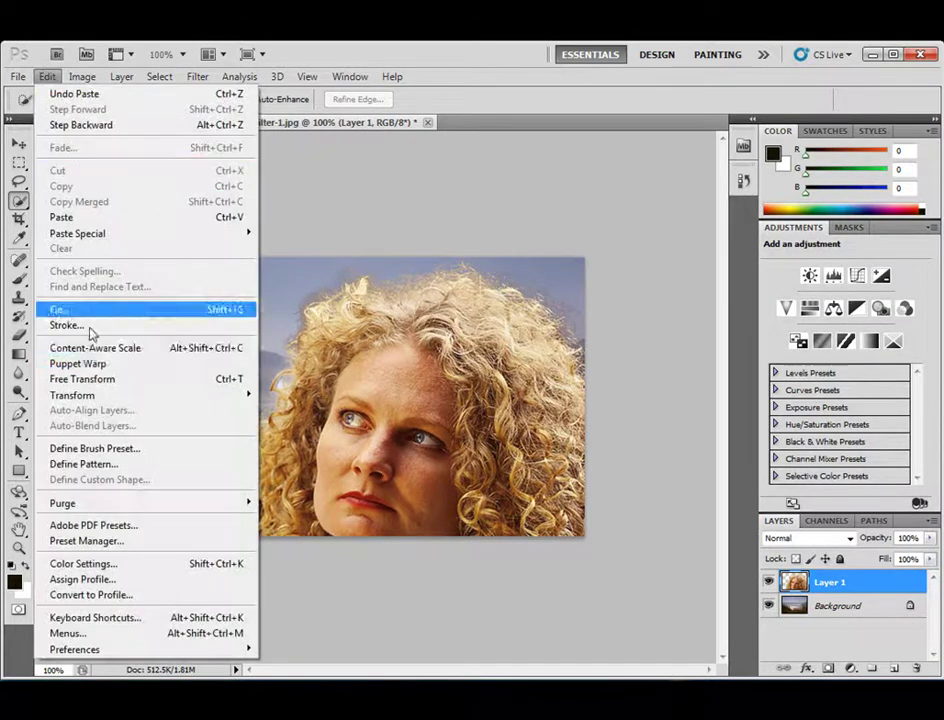
{"action": "left_click", "coordinate": [83, 379]}
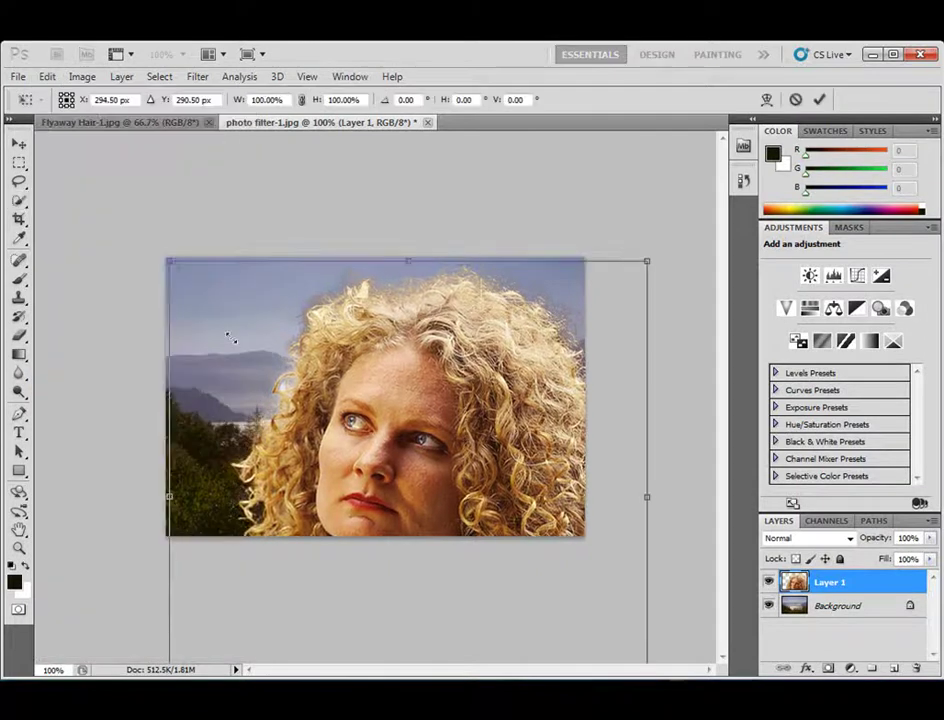
{"action": "left_click_drag", "start_coordinate": [169, 261], "coordinate": [308, 398]}
{"action": "left_click_drag", "start_coordinate": [477, 457], "coordinate": [414, 332]}
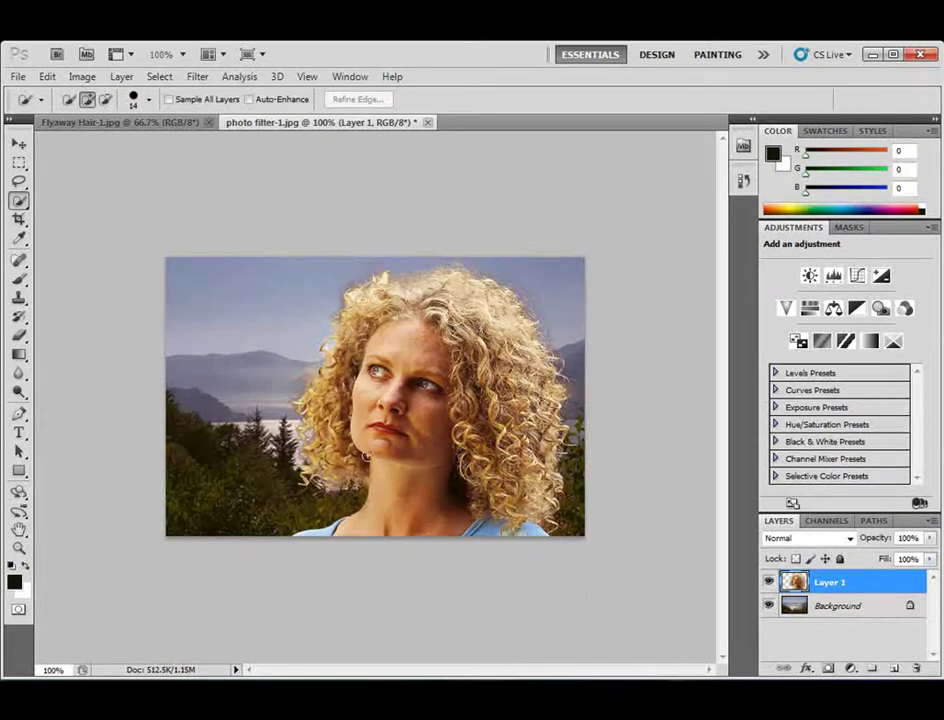
- Commit the transform and nudge the woman on Layer 1 slightly left and up with the Move Tool
{"action": "left_click", "coordinate": [18, 143]}
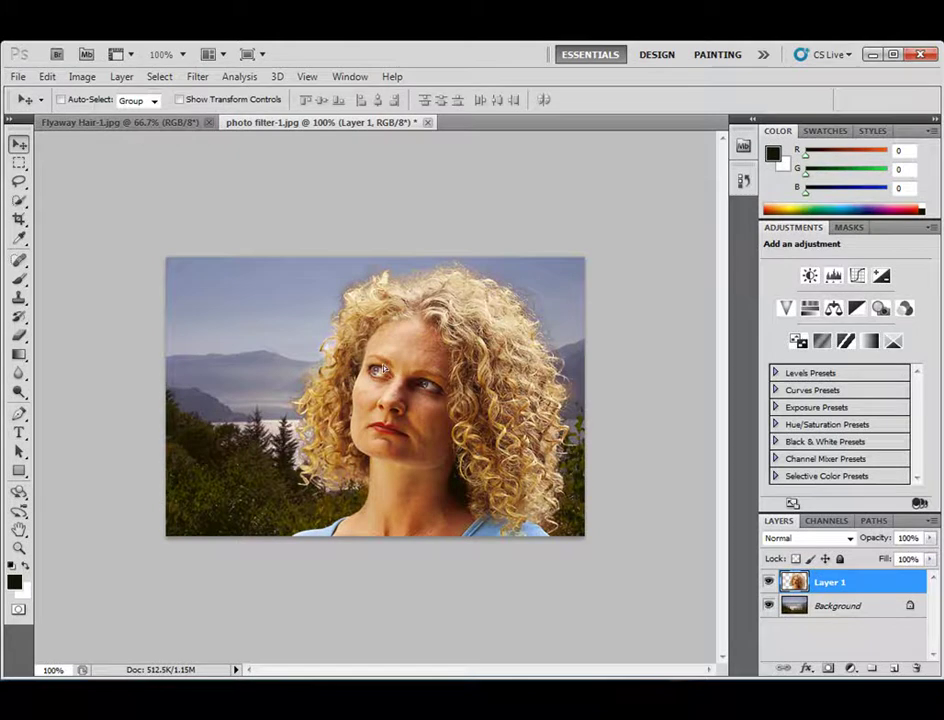
{"action": "left_click_drag", "start_coordinate": [290, 271], "coordinate": [284, 272]}
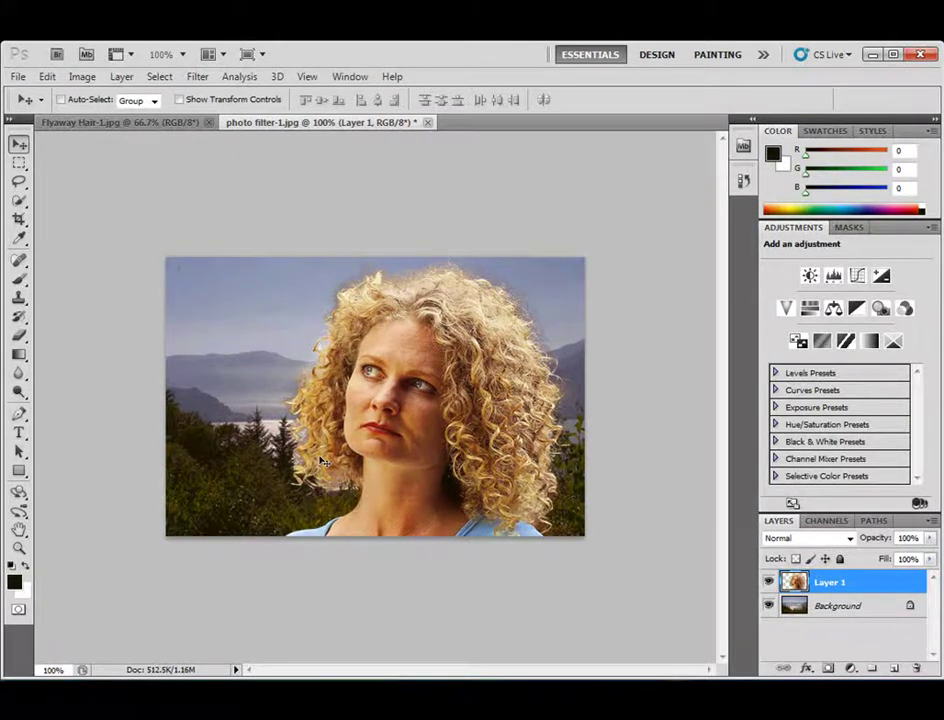
{"action": "mouse_move", "coordinate": [383, 413]}
{"action": "left_mouse_down"}
{"action": "mouse_move", "coordinate": [386, 390]}
{"action": "mouse_move", "coordinate": [403, 398]}
{"action": "mouse_move", "coordinate": [400, 390]}
{"action": "mouse_move", "coordinate": [406, 396]}
{"action": "mouse_move", "coordinate": [384, 427]}
{"action": "left_mouse_up"}
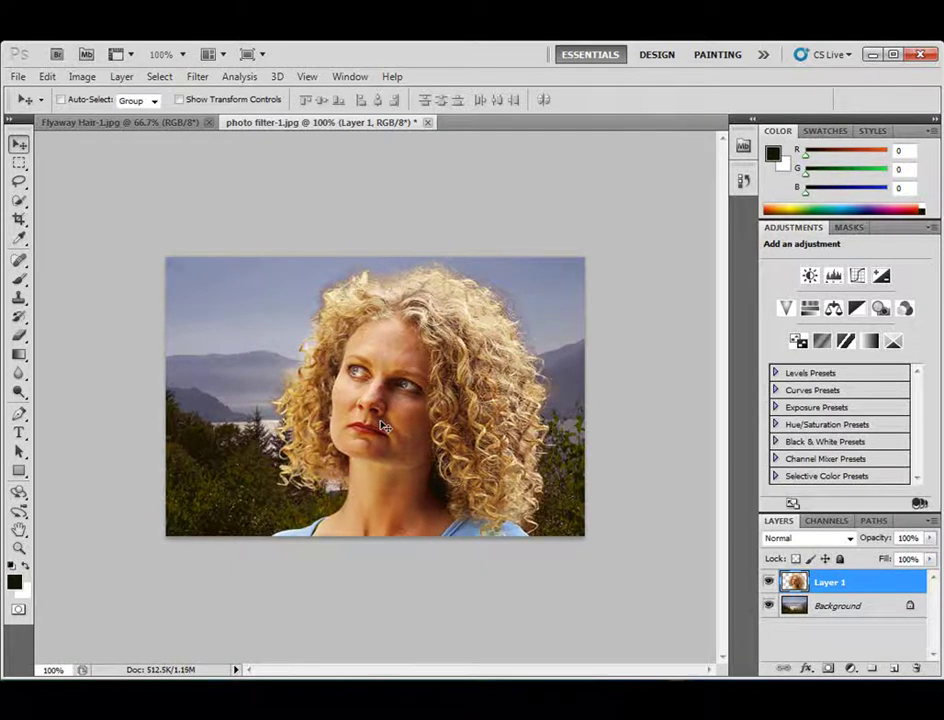